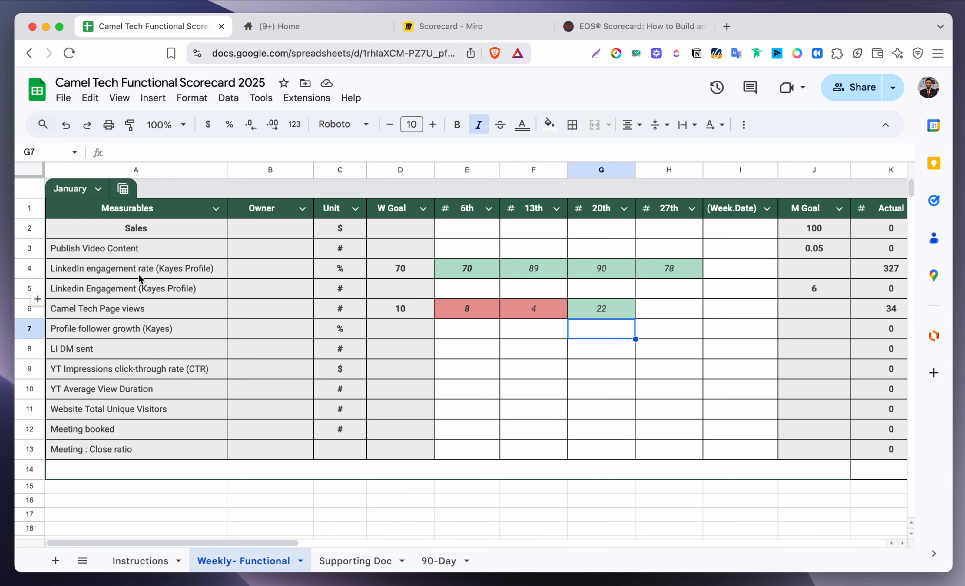
# Examine the owner, unit and weekly goal fields of the Sales and Publish Video Content measurables in the January table.
pyautogui.click(279, 233)
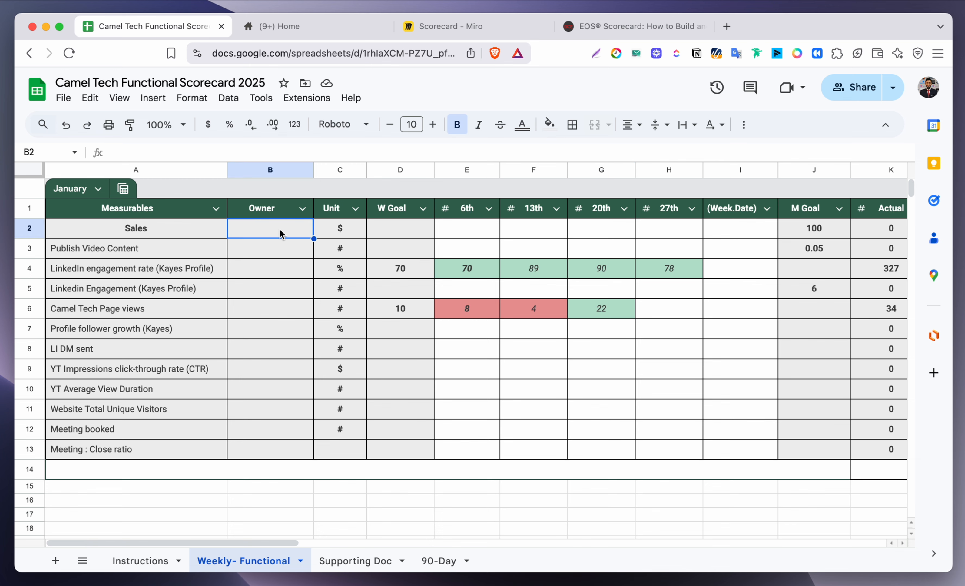
pyautogui.click(382, 234)
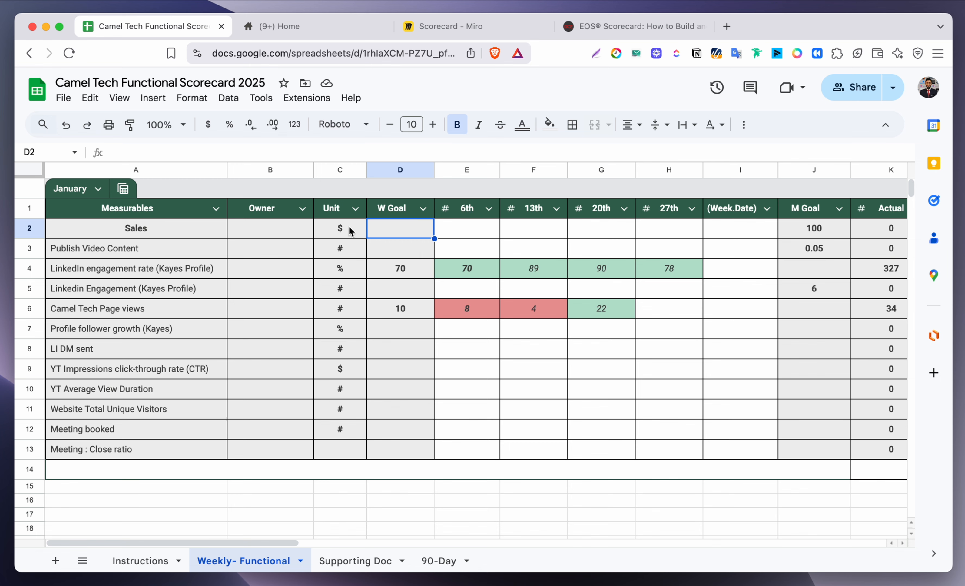
pyautogui.click(406, 253)
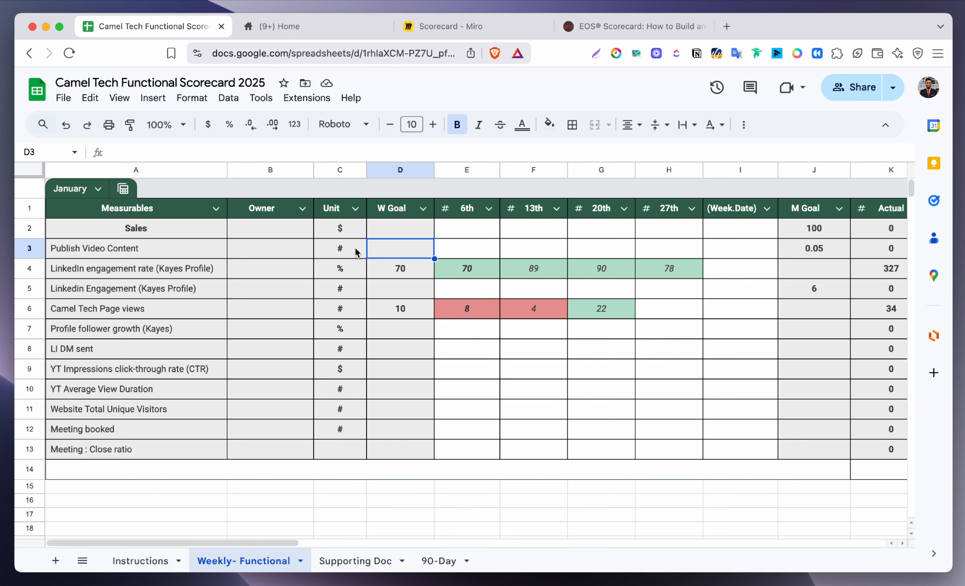
pyautogui.click(350, 255)
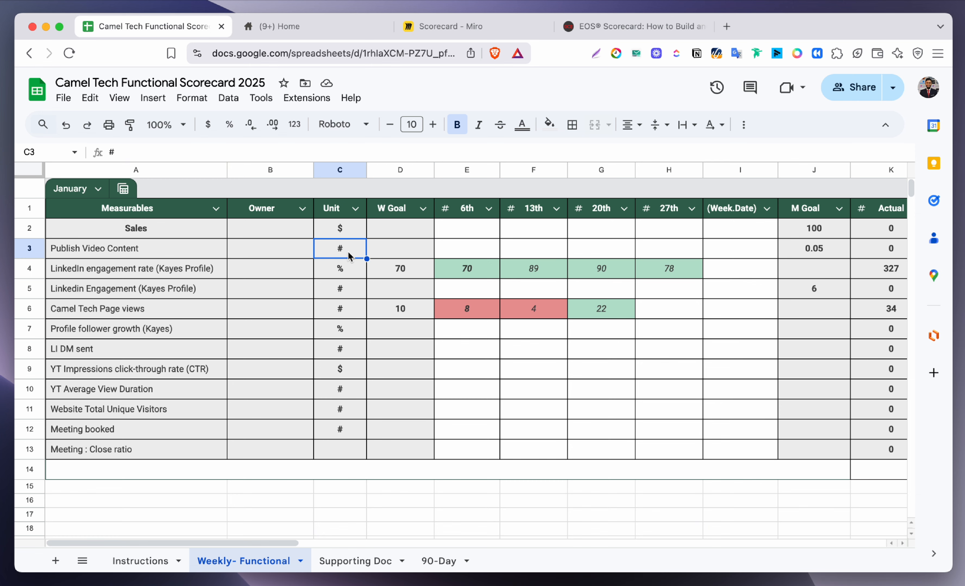
pyautogui.click(401, 251)
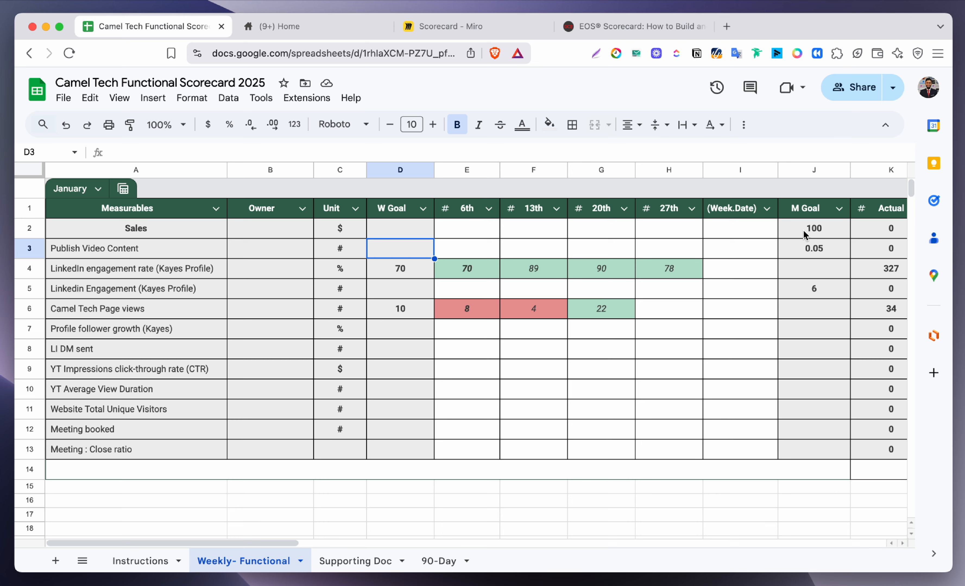
# Enter 2 as the Camel Tech Page views value for the week of January 27th.
pyautogui.hscroll(2, 807, 234)
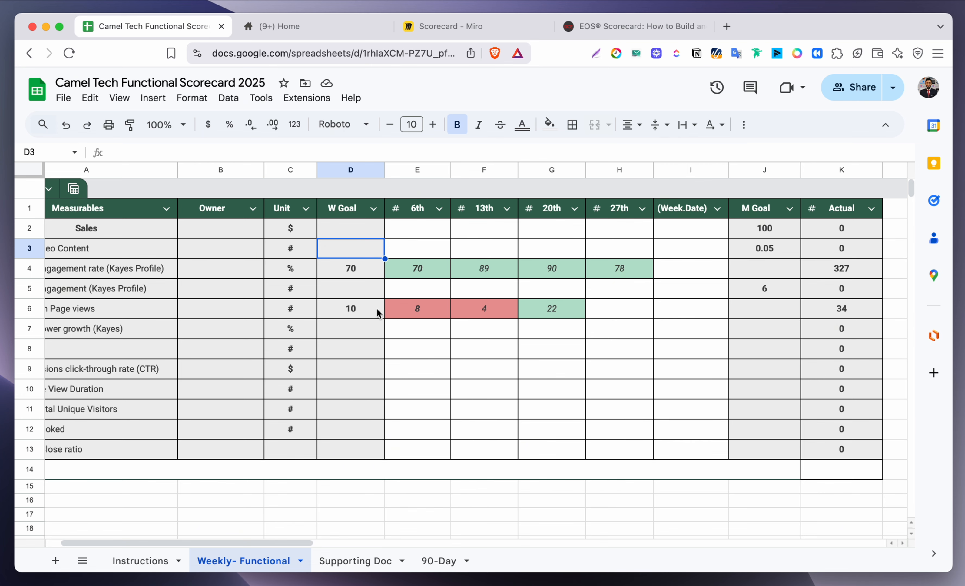
pyautogui.click(608, 312)
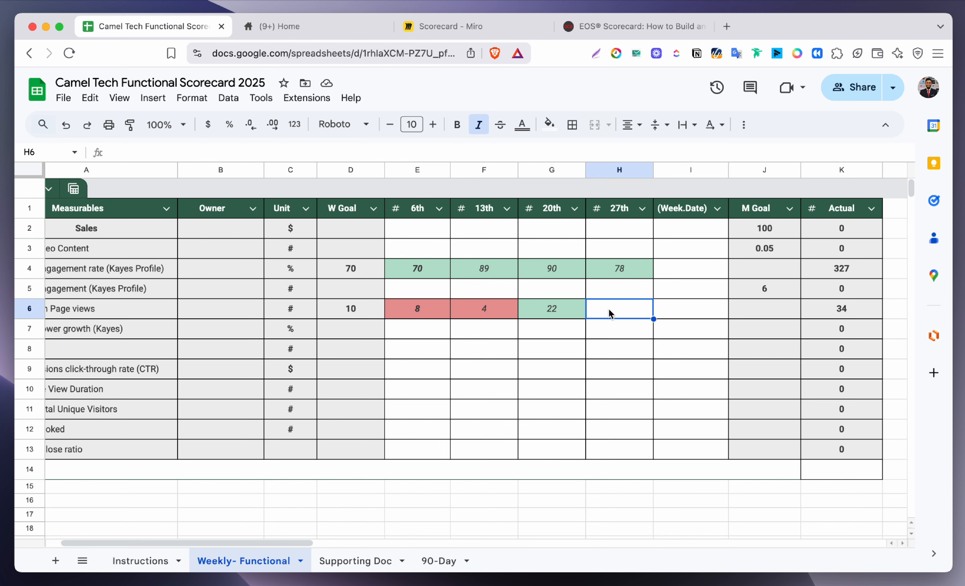
pyautogui.write('2')
pyautogui.press('Return')
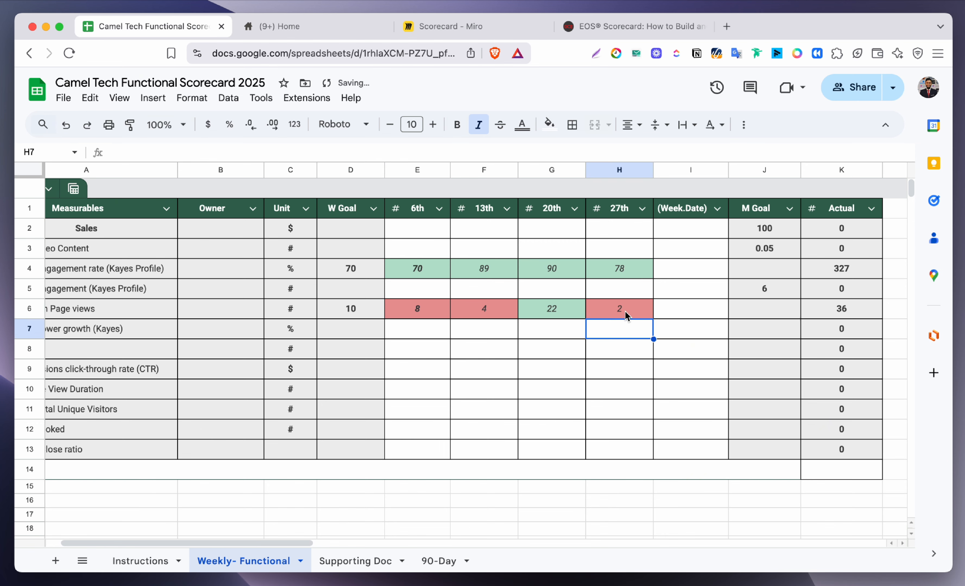
# Change the Camel Tech Page views value for the week of January 27th to 13.
pyautogui.click(626, 316)
pyautogui.write('13')
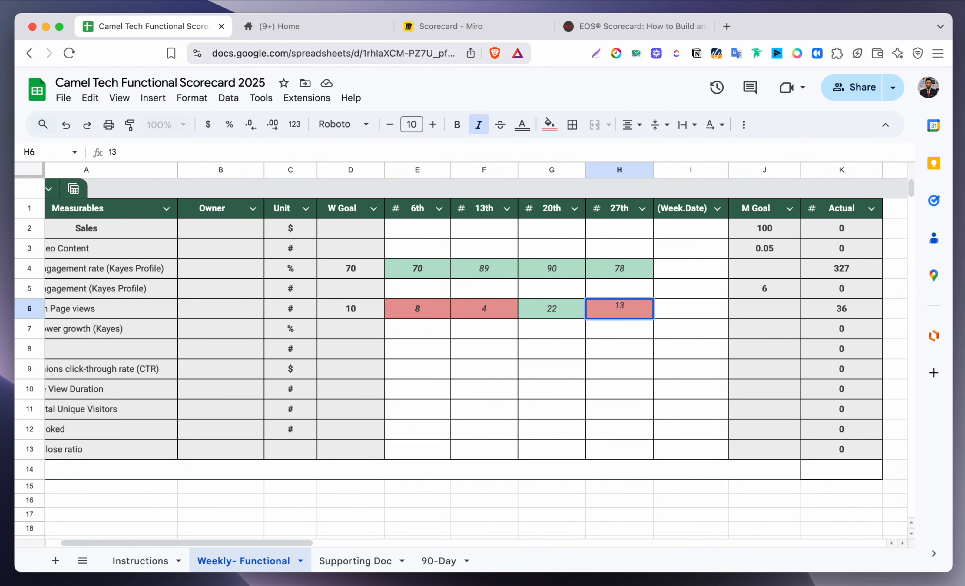
pyautogui.press('Return')
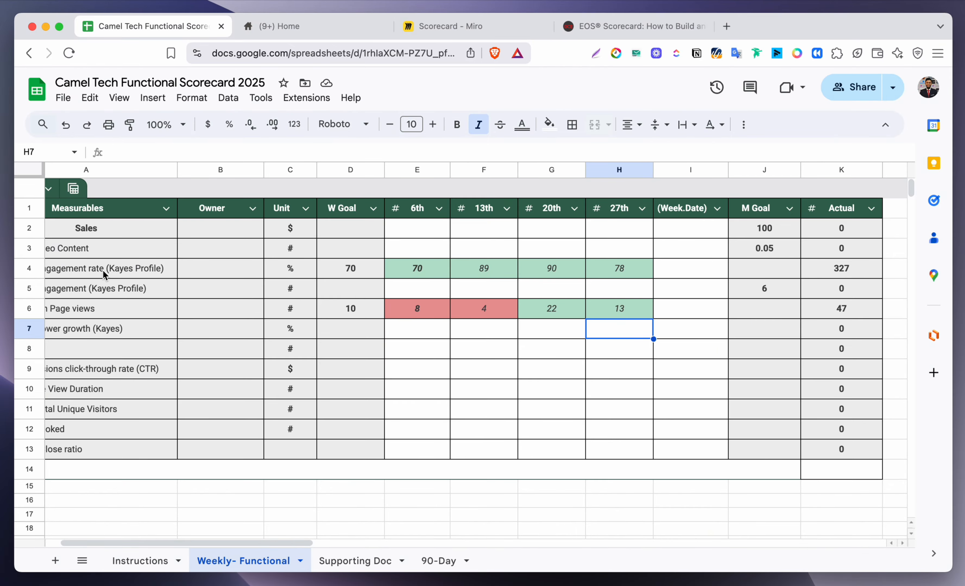
# Look through the other monthly scorecard tables below January on the Weekly- Functional sheet.
pyautogui.scroll(-20, 103, 274)
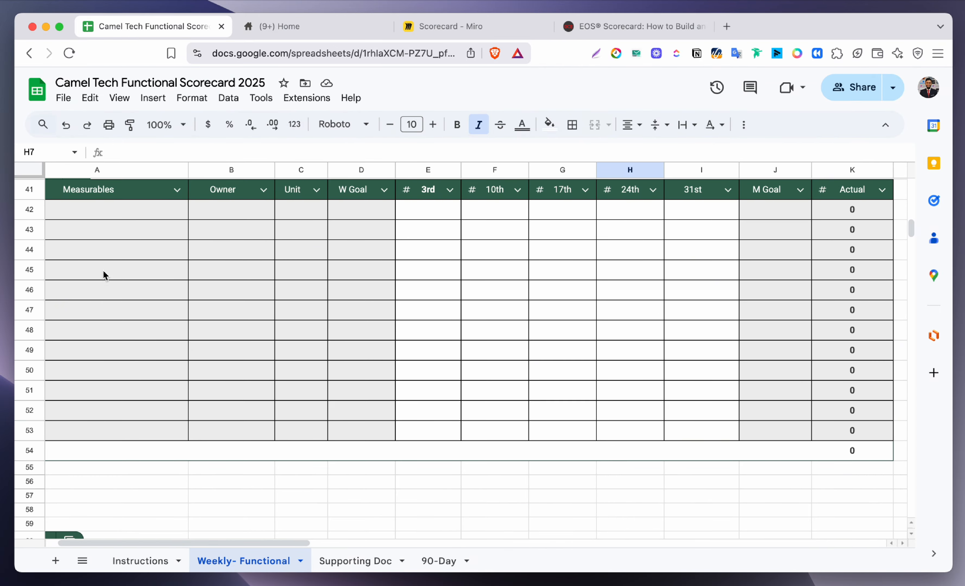
pyautogui.scroll(20, 104, 273)
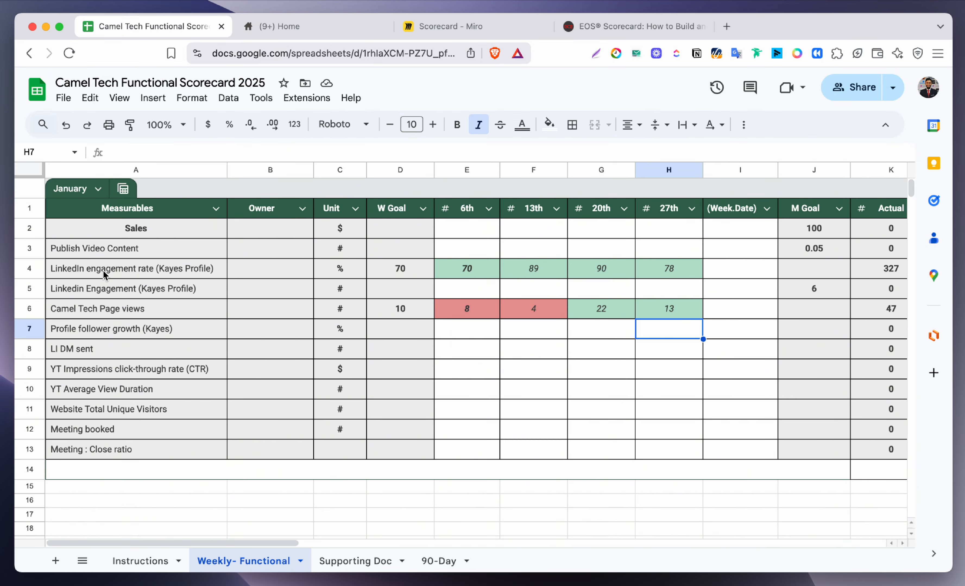
pyautogui.scroll(-5, 127, 288)
pyautogui.scroll(5, 146, 296)
# Switch to the Notion Home page and open the EOS Scorecard page at its Scorecards table.
pyautogui.click(306, 25)
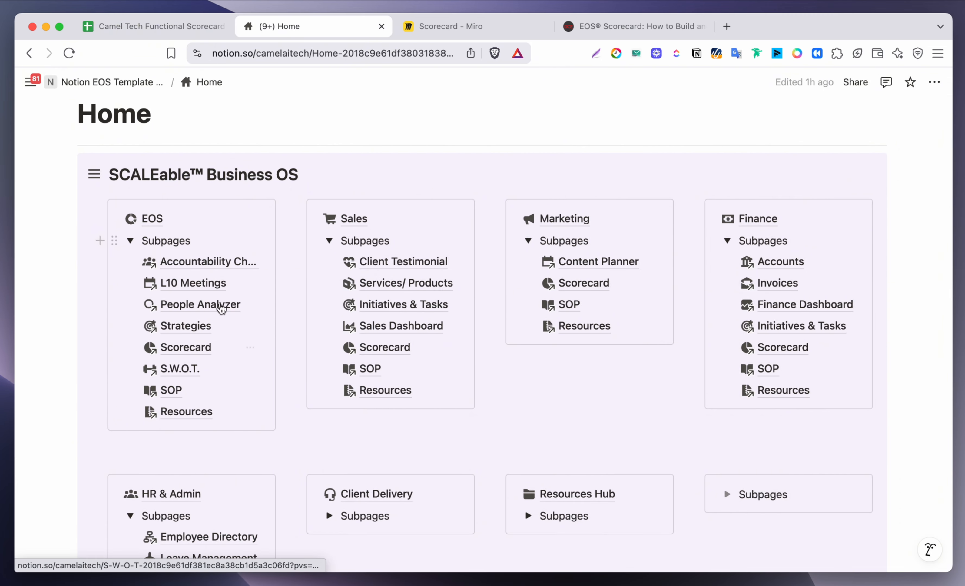
pyautogui.click(188, 347)
pyautogui.scroll(-10, 312, 302)
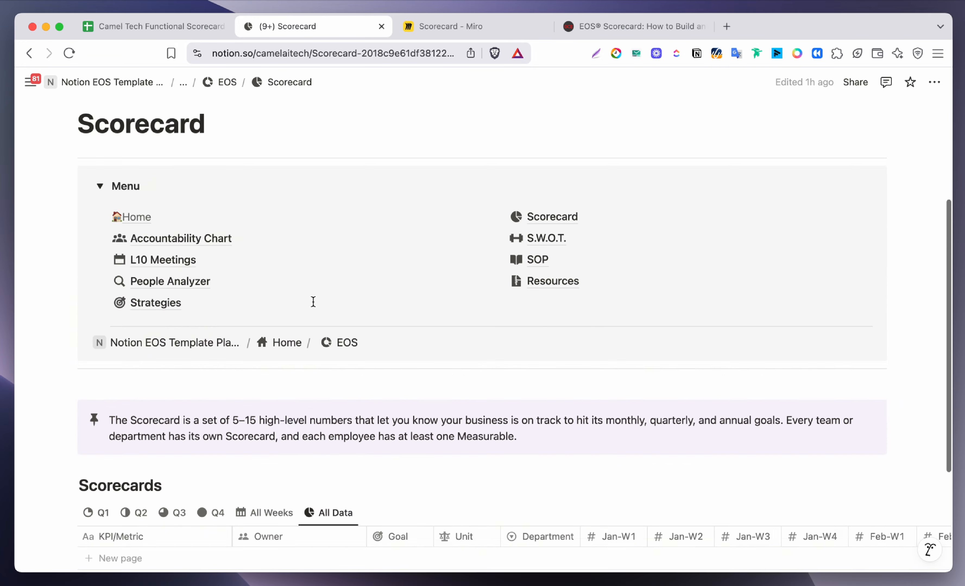
pyautogui.scroll(-3, 313, 302)
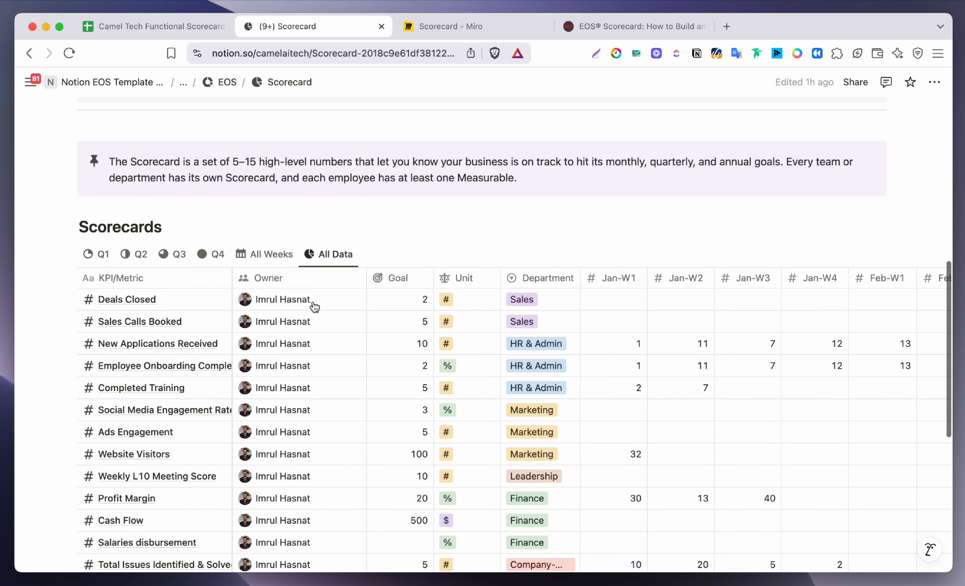
# Show the Q1 scorecards and inspect the Weekly Status formula of the Completed Training metric.
pyautogui.click(103, 259)
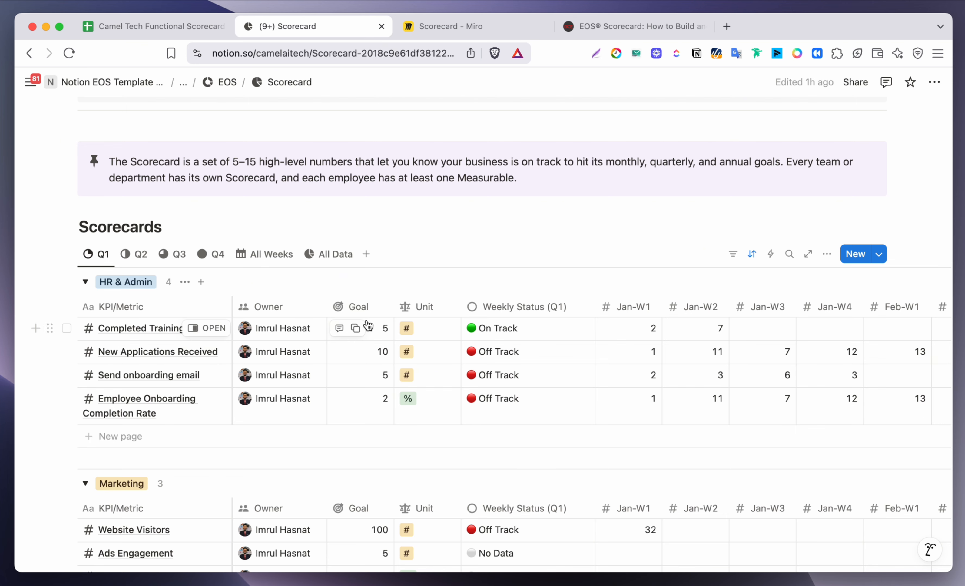
pyautogui.click(513, 328)
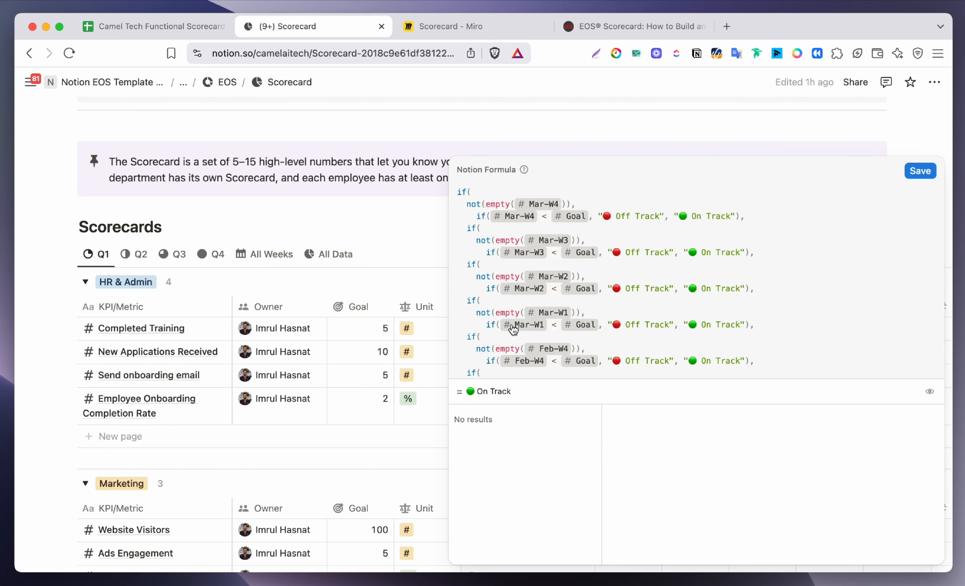
pyautogui.click(422, 237)
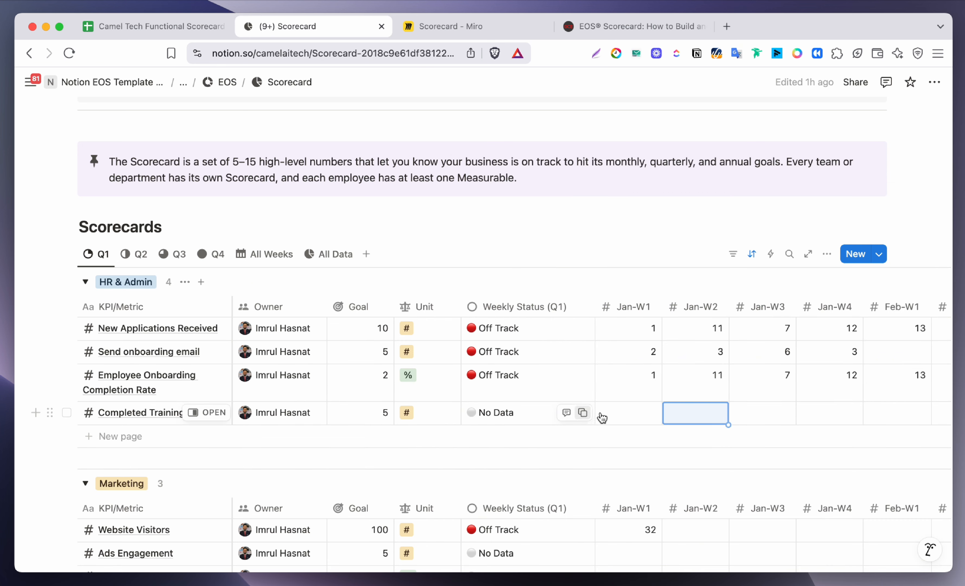
# Enter 2 for Jan-W1 and 6 for Jan-W2 in the Completed Training row of HR & Admin.
pyautogui.click(617, 412)
pyautogui.write('2')
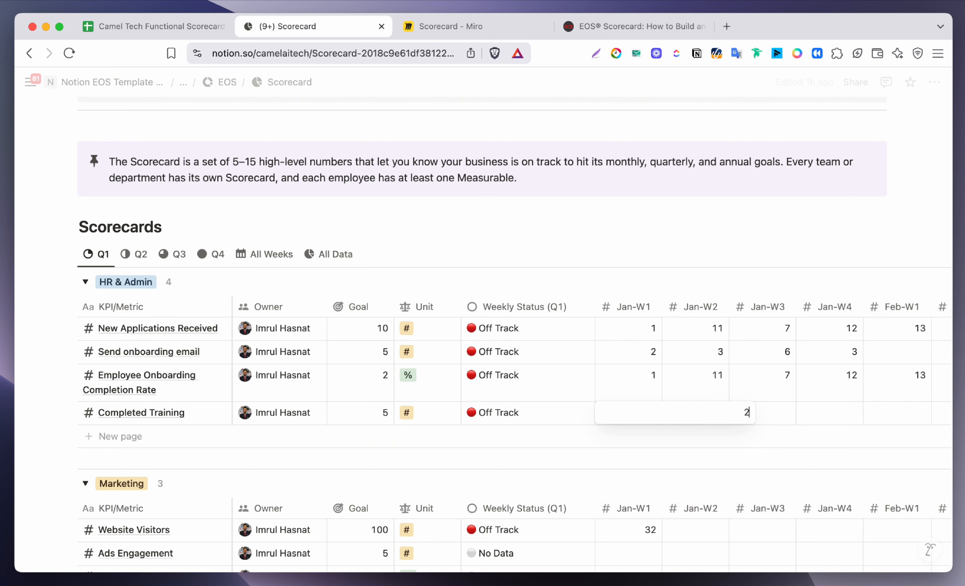
pyautogui.press('Return')
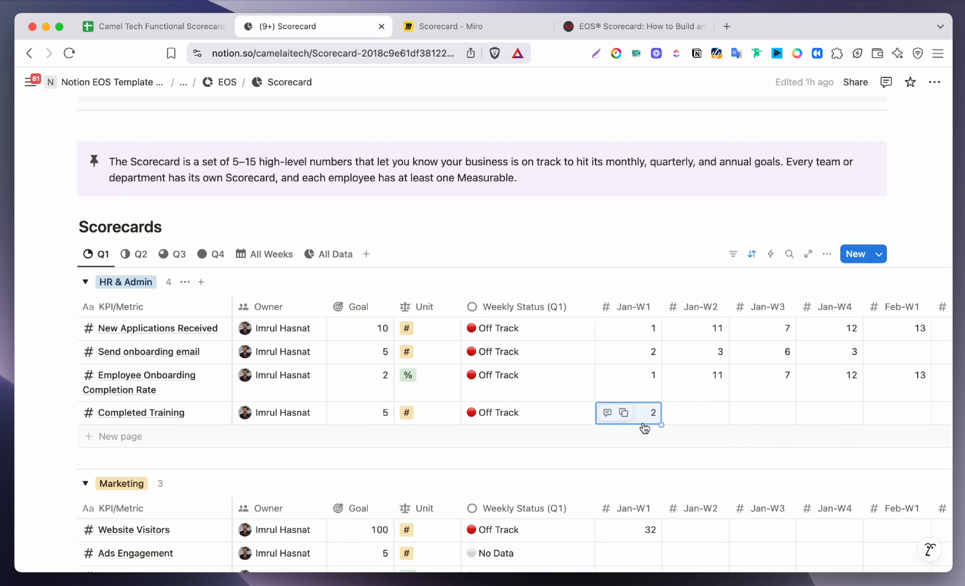
pyautogui.click(691, 413)
pyautogui.write('6')
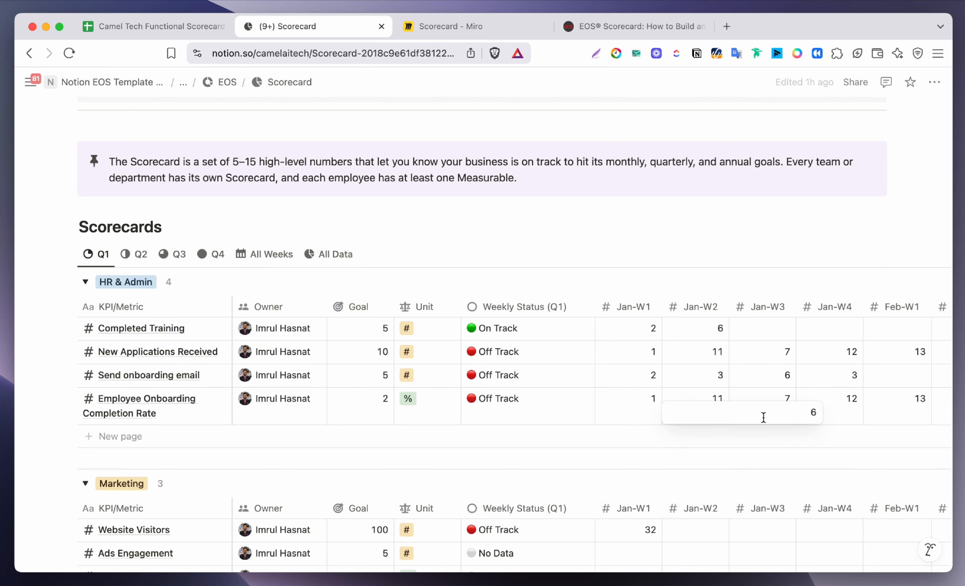
pyautogui.press('Return')
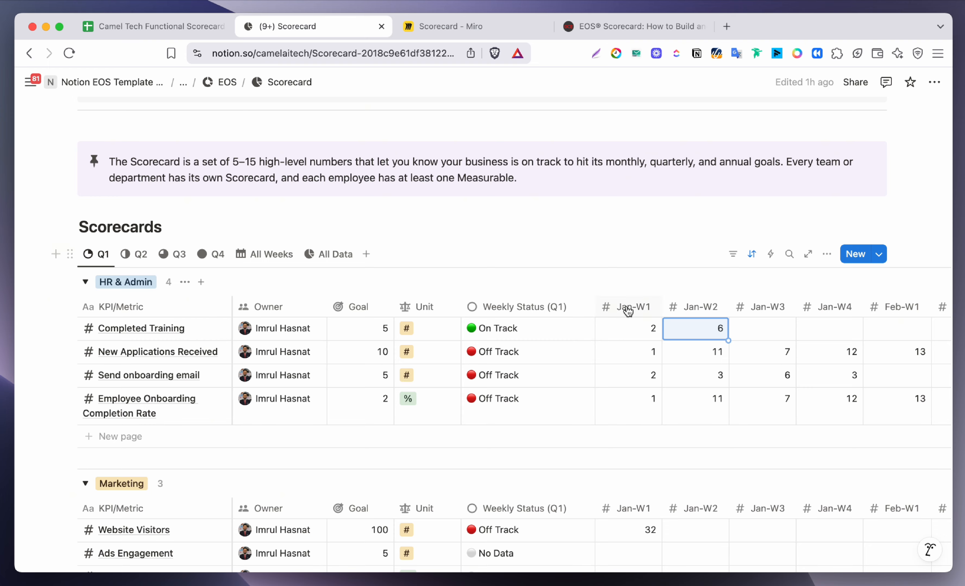
# Review the weekly columns of the Q1 scorecards across the quarter.
pyautogui.hscroll(10, 624, 310)
pyautogui.hscroll(-10, 628, 313)
pyautogui.hscroll(2, 833, 311)
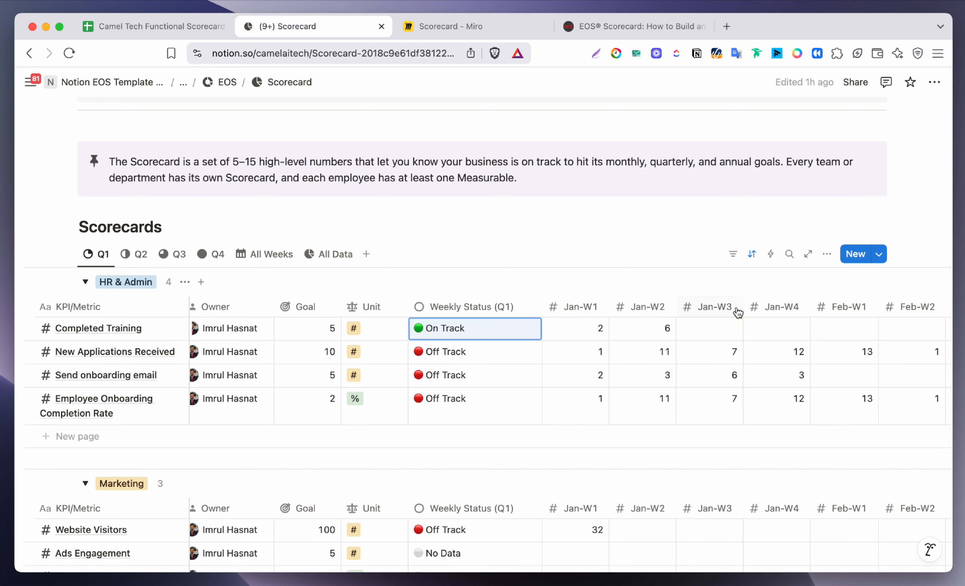
pyautogui.hscroll(-3, 506, 351)
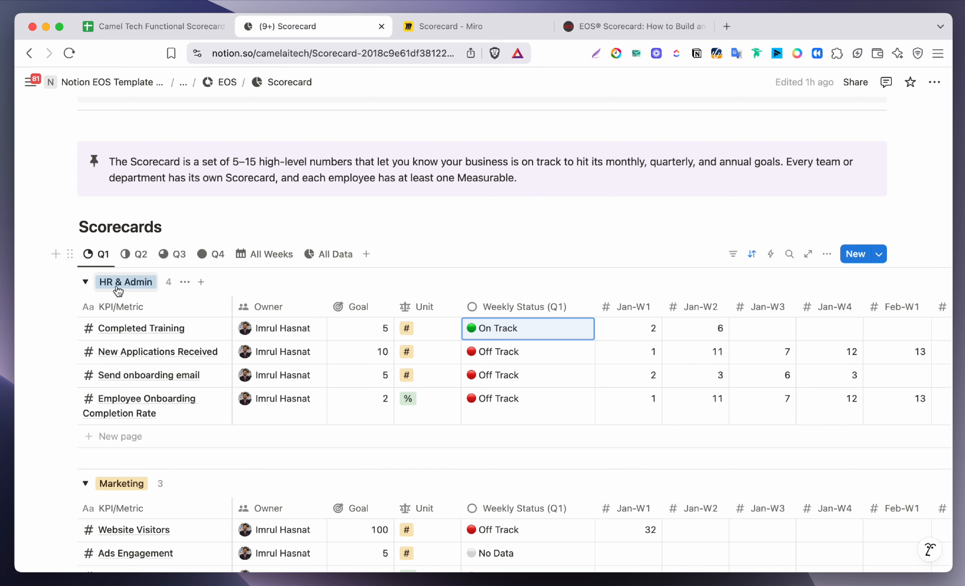
# Collapse the HR & Admin and Marketing groups and check the Company-Wide group's weekly columns through March.
pyautogui.click(85, 281)
pyautogui.click(86, 310)
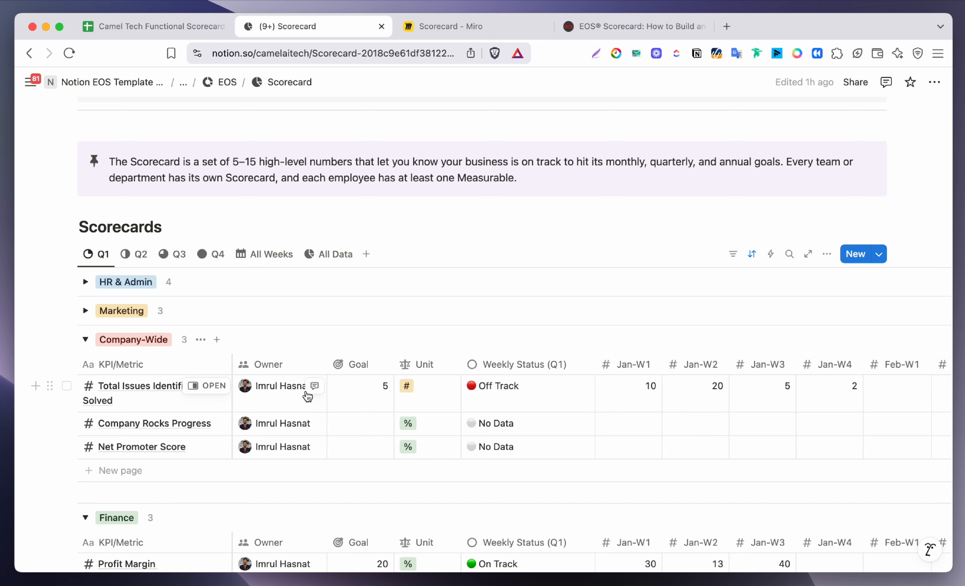
pyautogui.hscroll(10, 307, 397)
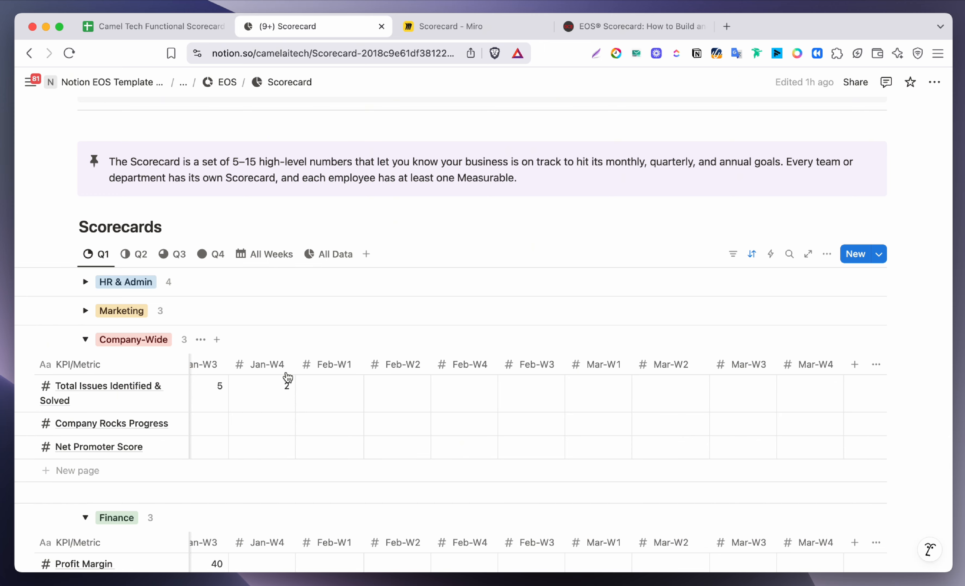
# Review the scorecard data in the Q2, All Weeks and All Data views.
pyautogui.click(154, 254)
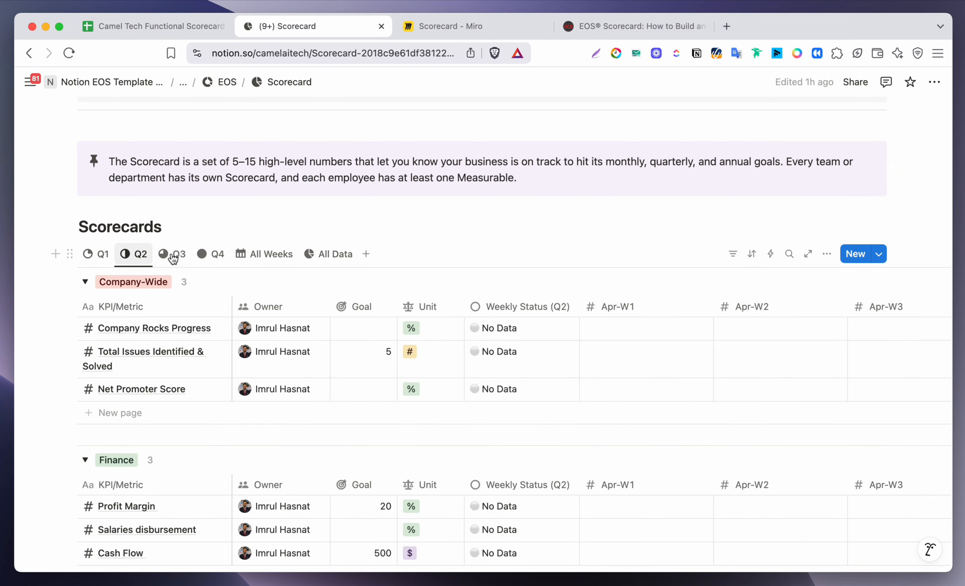
pyautogui.click(237, 254)
pyautogui.hscroll(10, 308, 344)
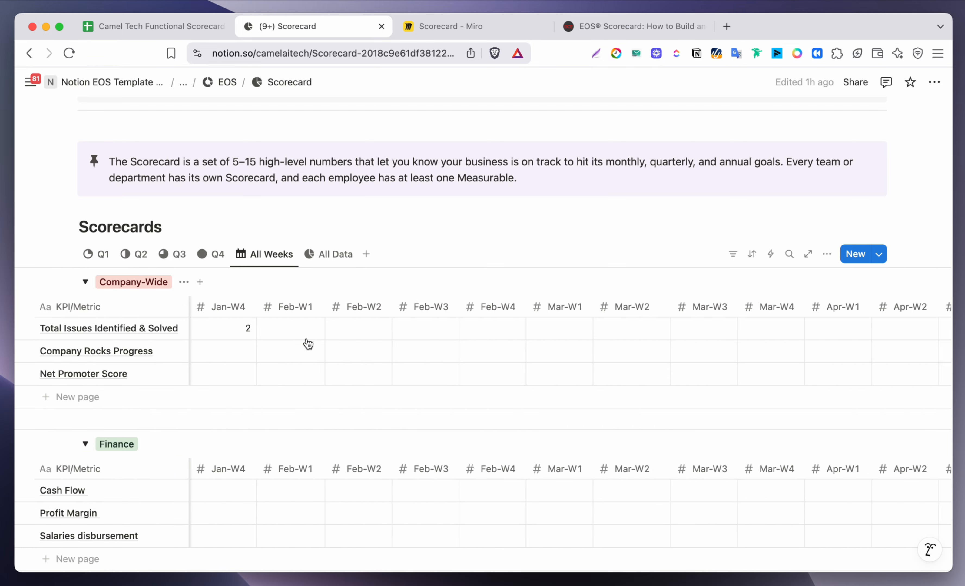
pyautogui.click(328, 254)
pyautogui.scroll(-5, 292, 435)
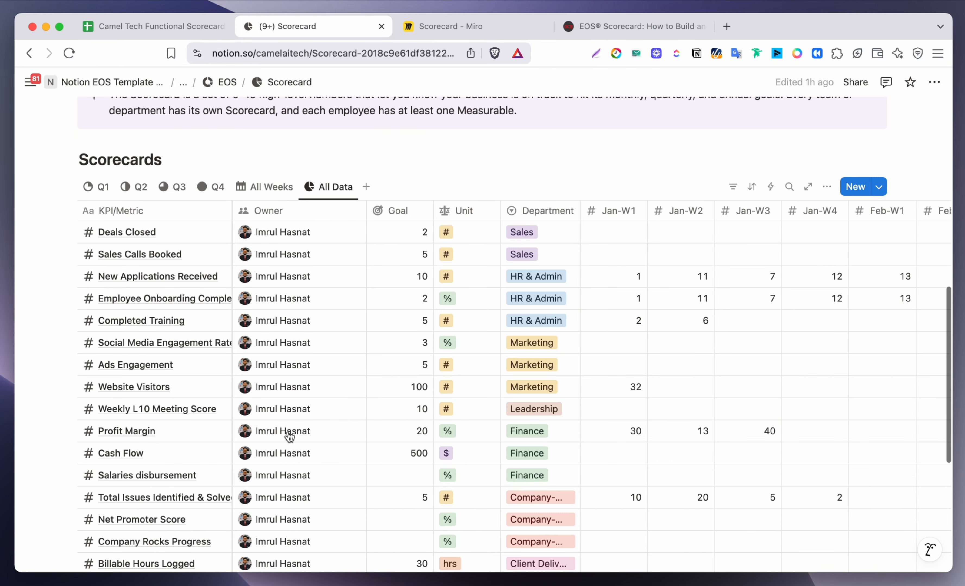
pyautogui.hscroll(15, 343, 323)
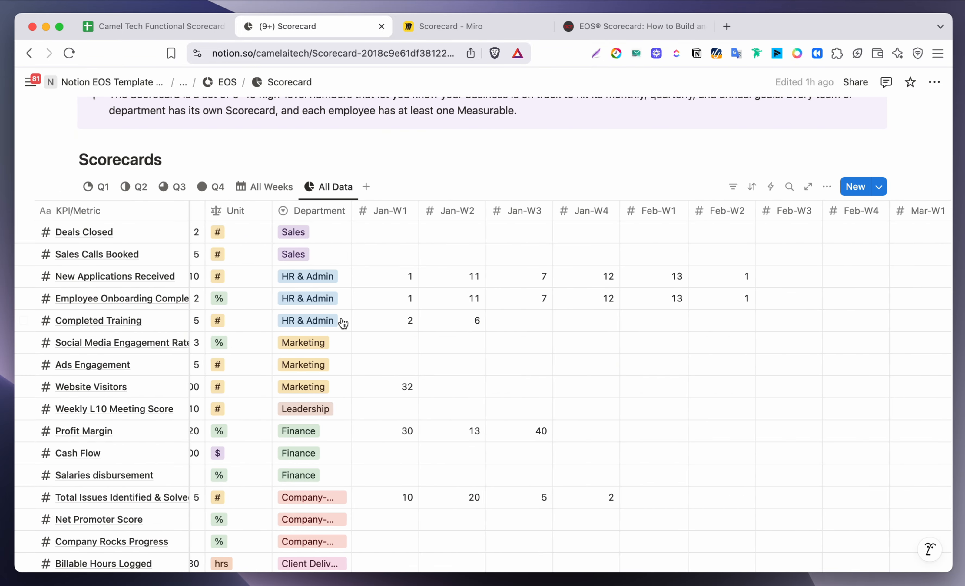
pyautogui.hscroll(-15, 343, 323)
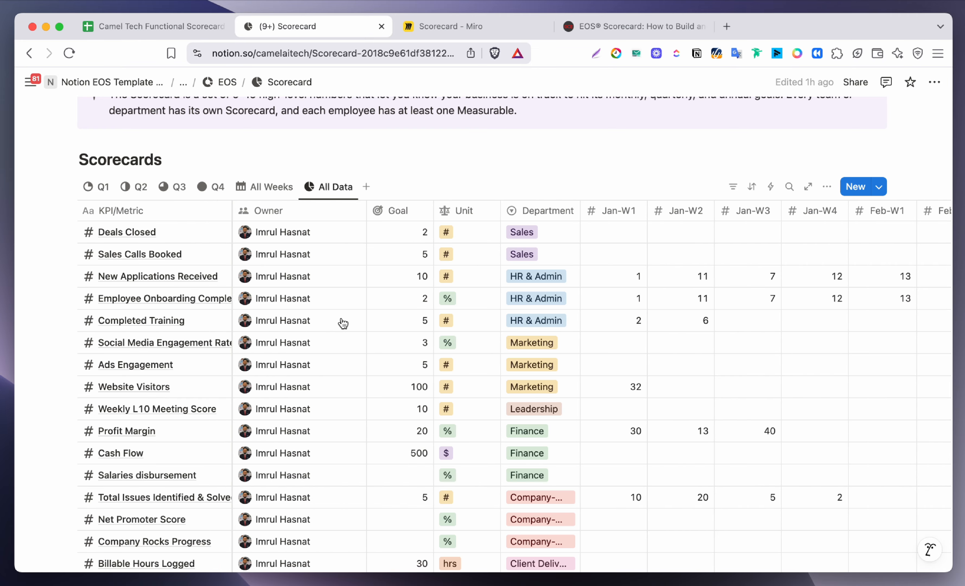
# Return to the Home page, open the Marketing department's Scorecard and show the filter of its Q1 view.
pyautogui.scroll(10, 342, 320)
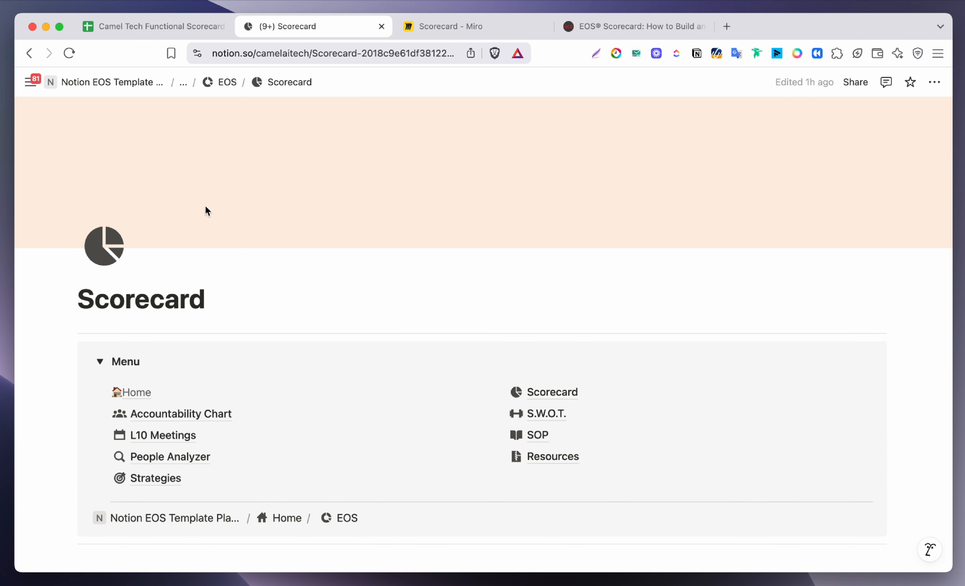
pyautogui.click(184, 84)
pyautogui.click(200, 101)
pyautogui.scroll(-3, 333, 254)
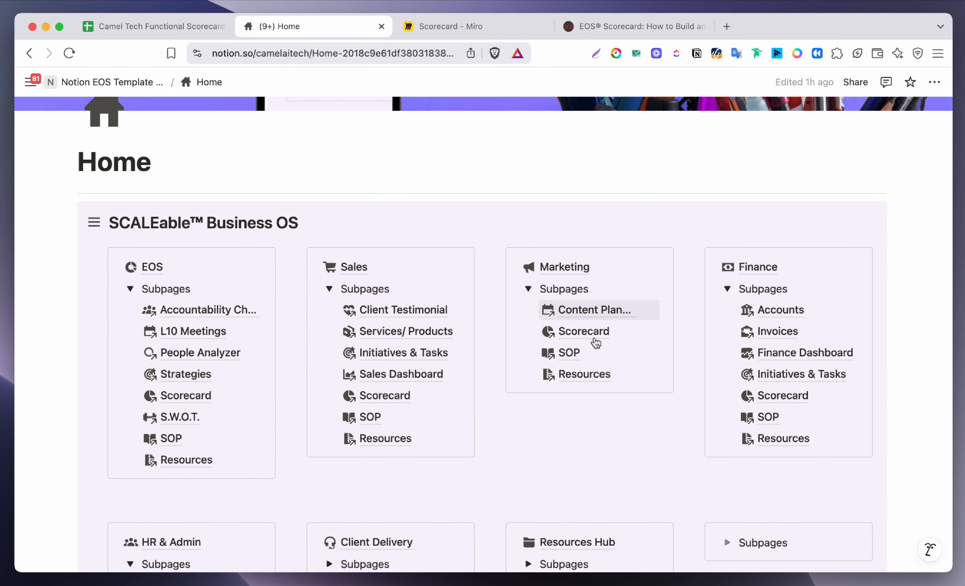
pyautogui.click(584, 332)
pyautogui.scroll(-5, 280, 325)
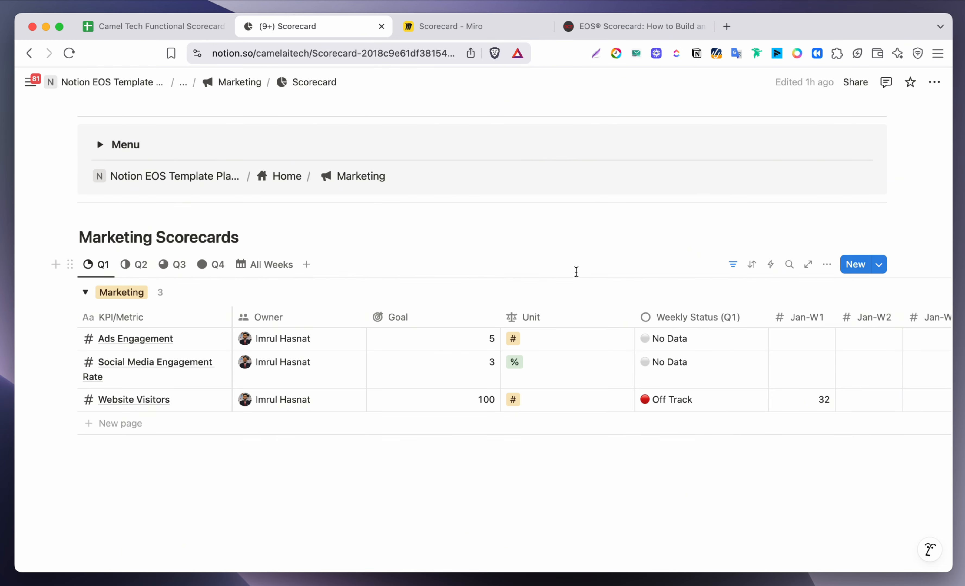
pyautogui.click(733, 264)
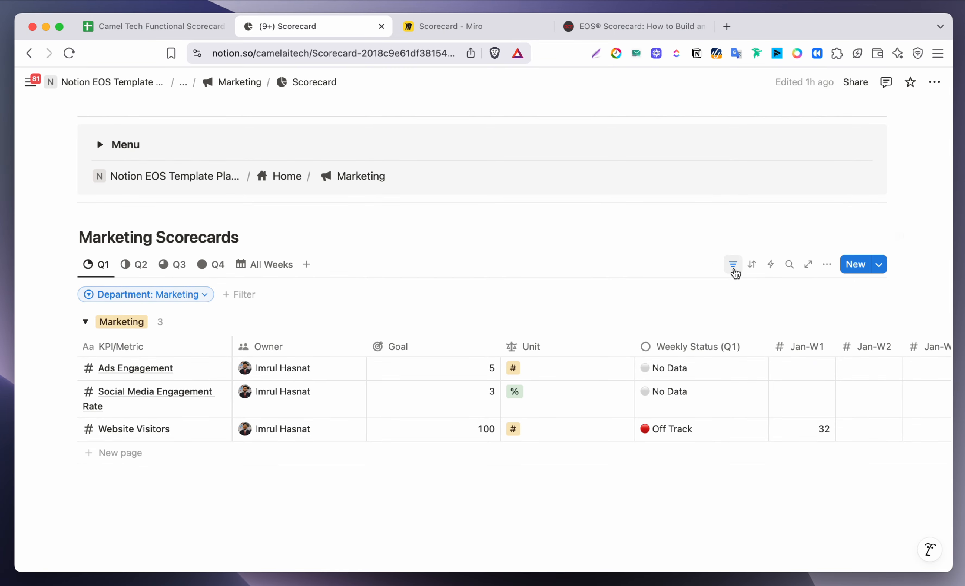
# Hide the Marketing scorecard's filter, return to the Home page and open the L10 Meetings page at its meetings table.
pyautogui.click(733, 264)
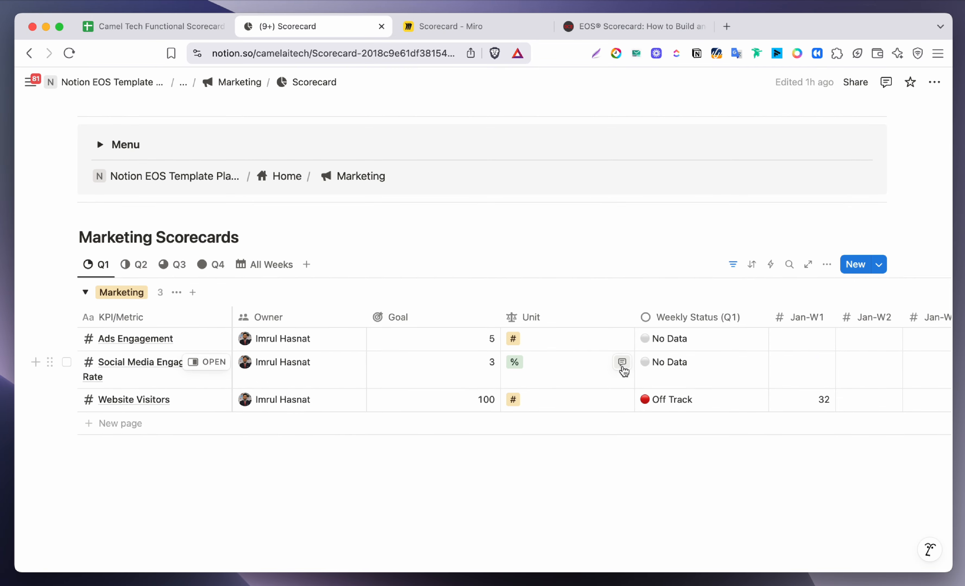
pyautogui.scroll(5, 424, 329)
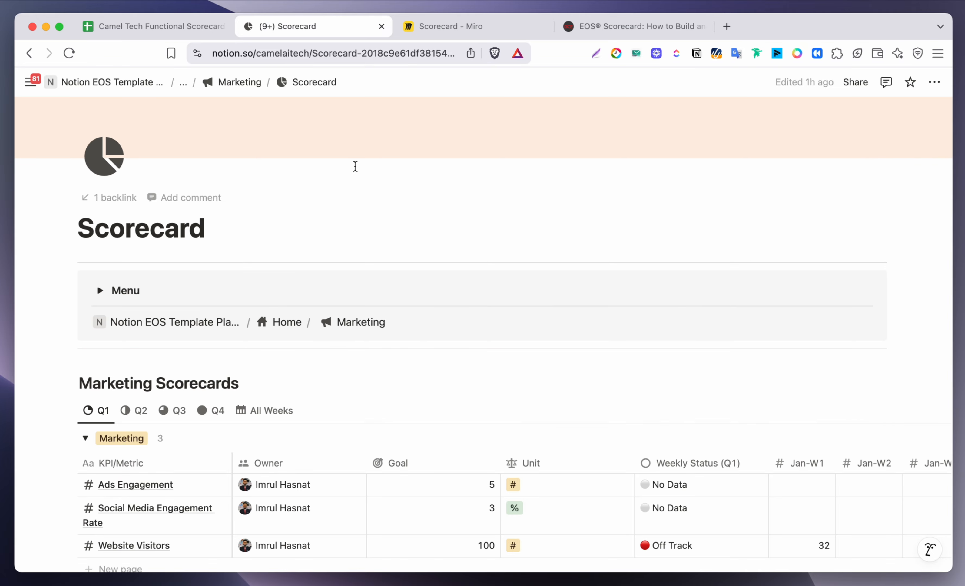
pyautogui.click(184, 86)
pyautogui.click(212, 102)
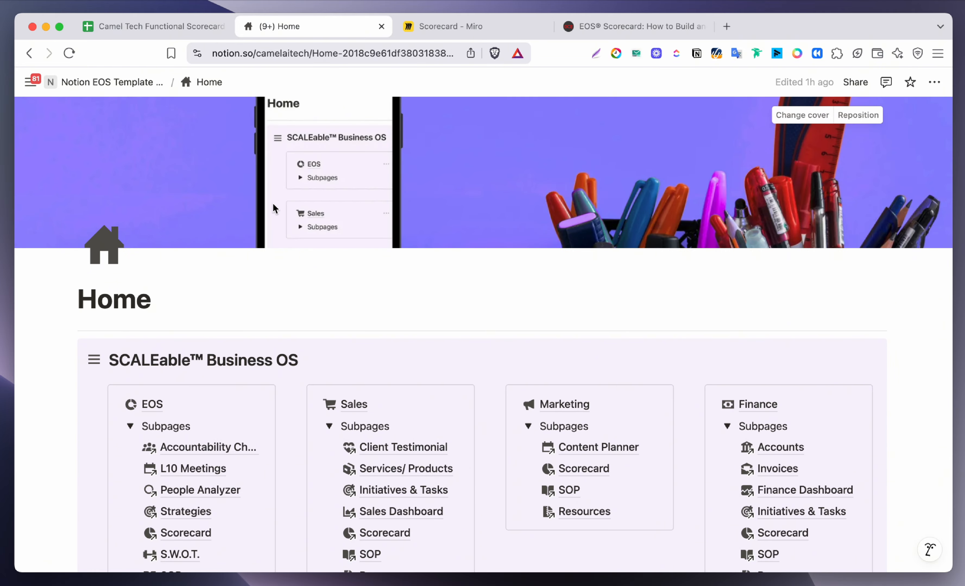
pyautogui.scroll(-3, 300, 295)
pyautogui.click(194, 341)
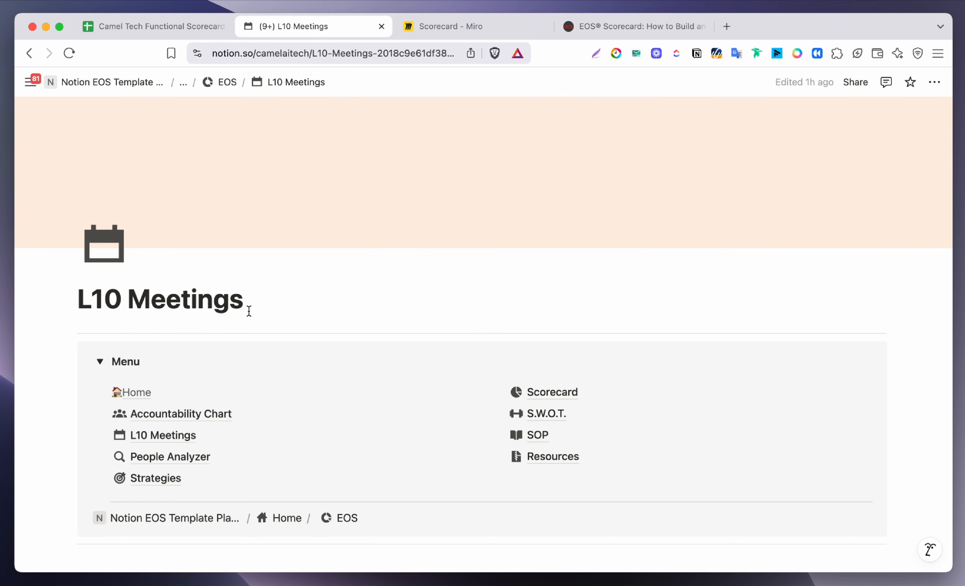
pyautogui.scroll(-5, 247, 310)
pyautogui.scroll(-3, 249, 312)
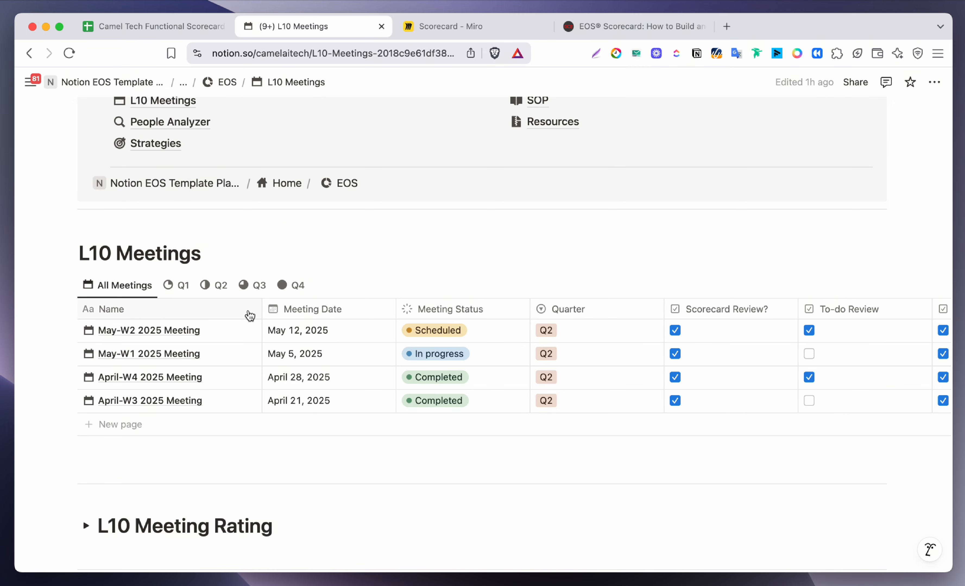
pyautogui.scroll(1, 250, 315)
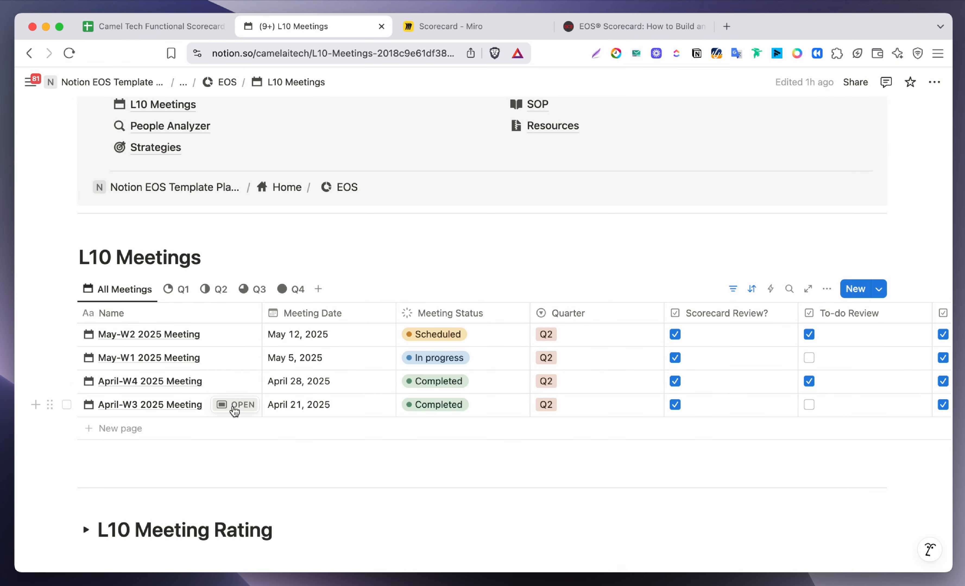
# Open the April-W3 2025 meeting, expand its Scorecard section to review the company KPIs, and close the meeting.
pyautogui.click(234, 405)
pyautogui.scroll(-15, 451, 345)
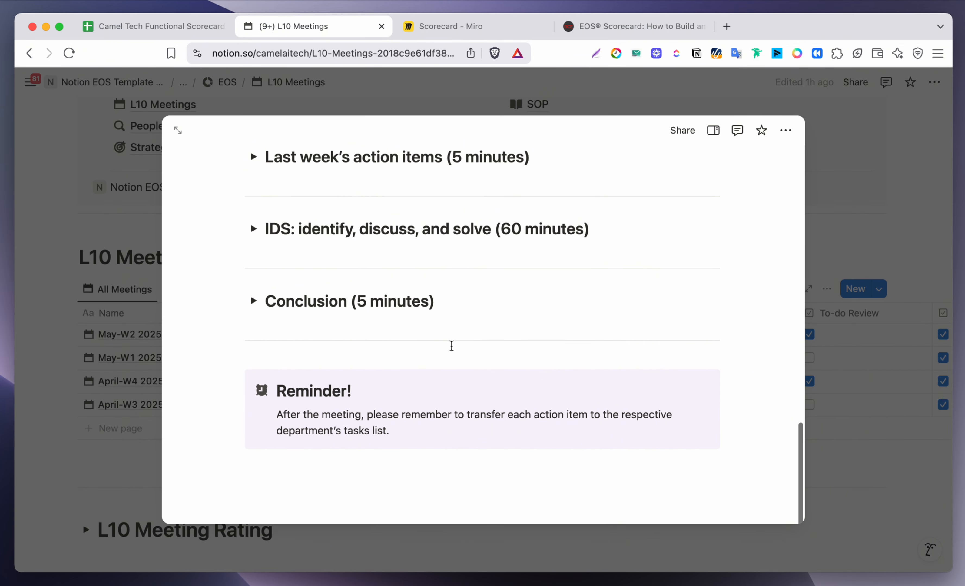
pyautogui.scroll(10, 451, 346)
pyautogui.click(254, 328)
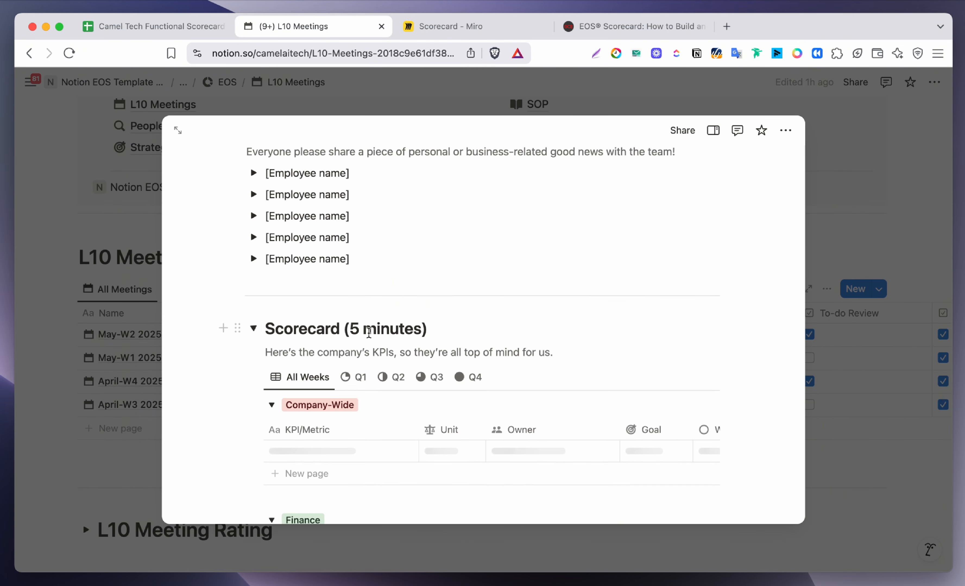
pyautogui.scroll(-3, 479, 313)
pyautogui.scroll(-3, 390, 379)
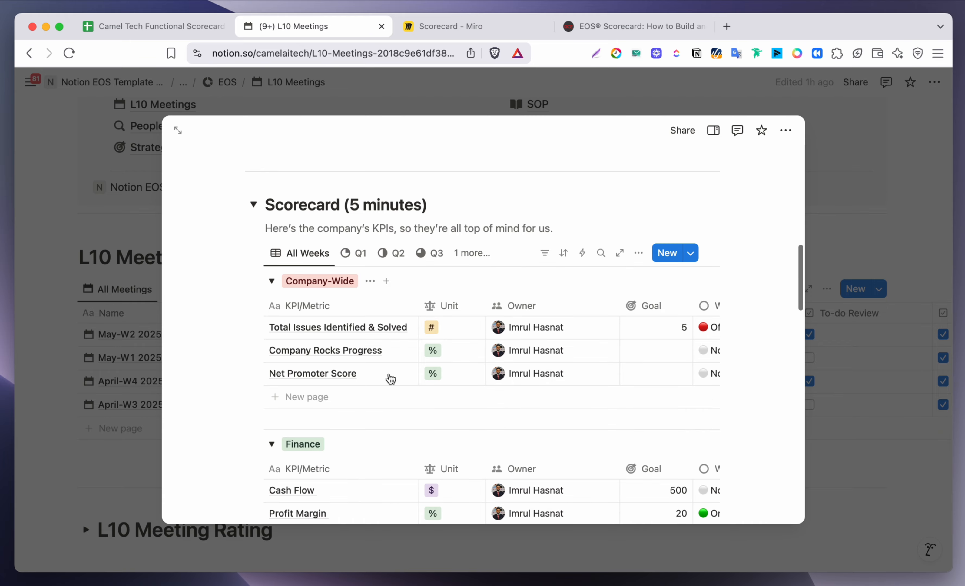
pyautogui.scroll(5, 474, 292)
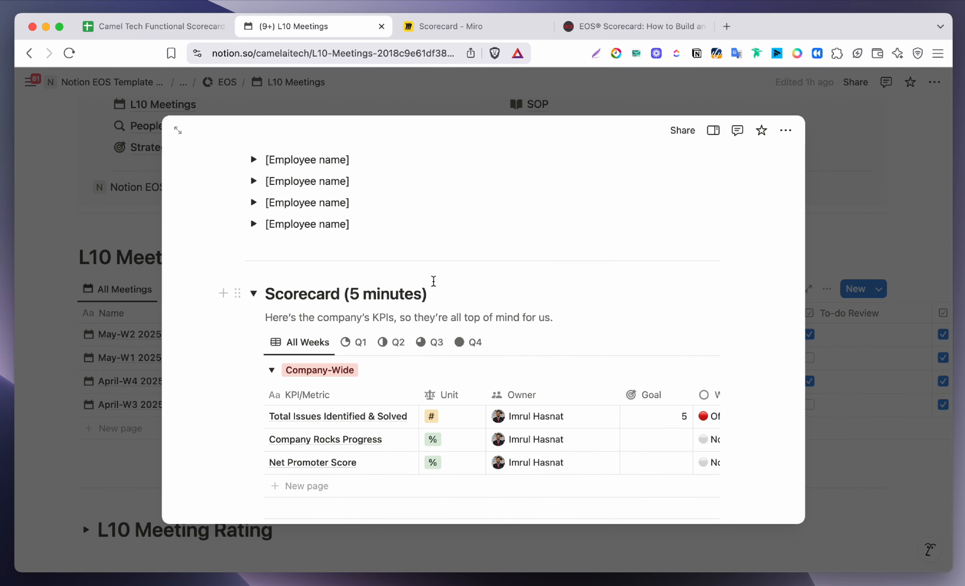
pyautogui.scroll(-5, 422, 379)
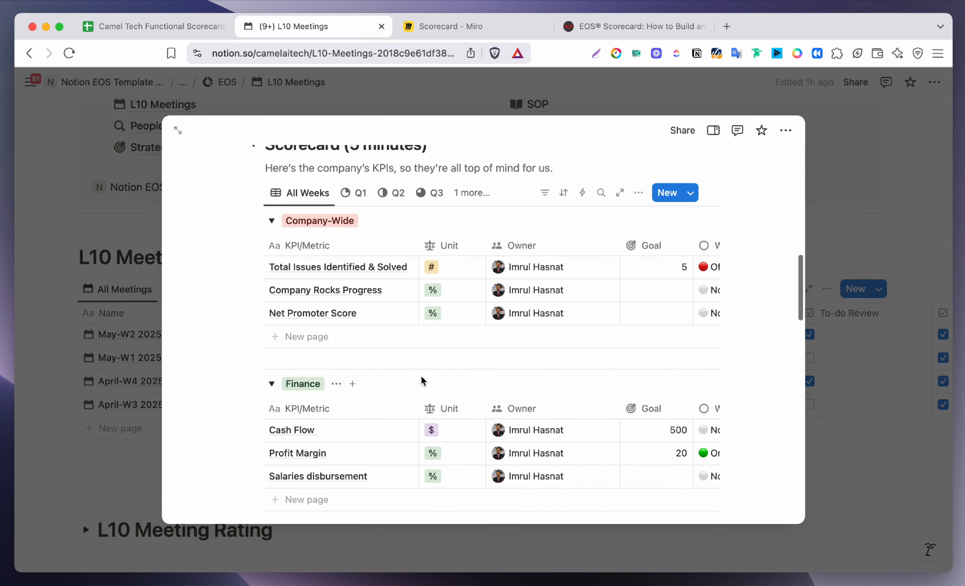
pyautogui.click(840, 217)
# Open the [Month-WX 20XX] Meeting template for editing, review its agenda down to the Scorecard section, and close it.
pyautogui.click(878, 288)
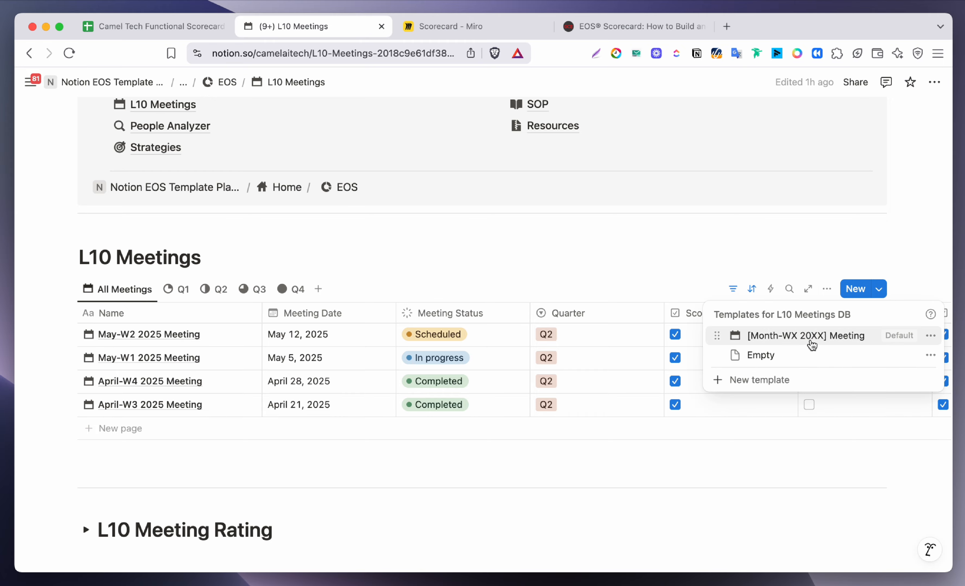
pyautogui.click(930, 335)
pyautogui.click(805, 382)
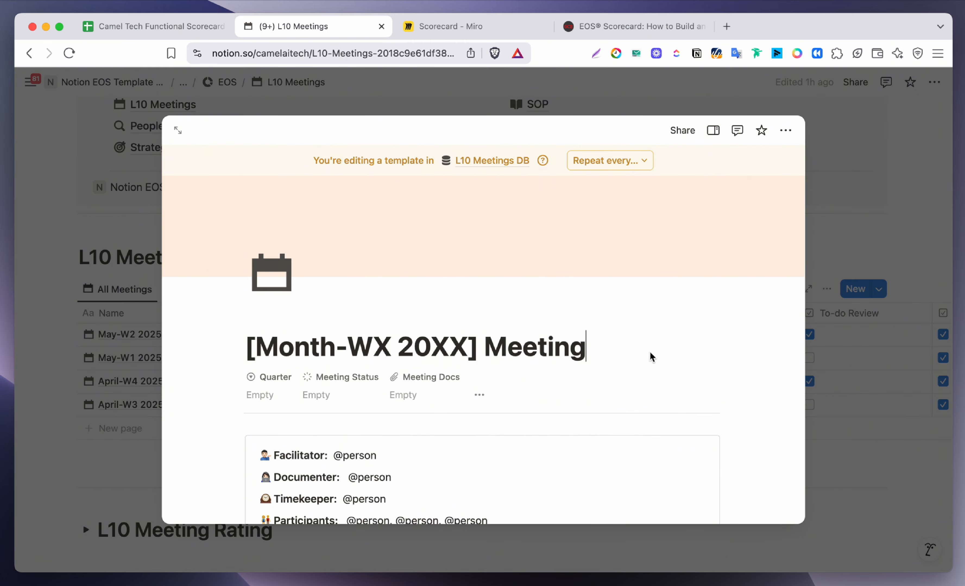
pyautogui.scroll(-5, 469, 349)
pyautogui.scroll(3, 469, 349)
pyautogui.scroll(-9, 469, 349)
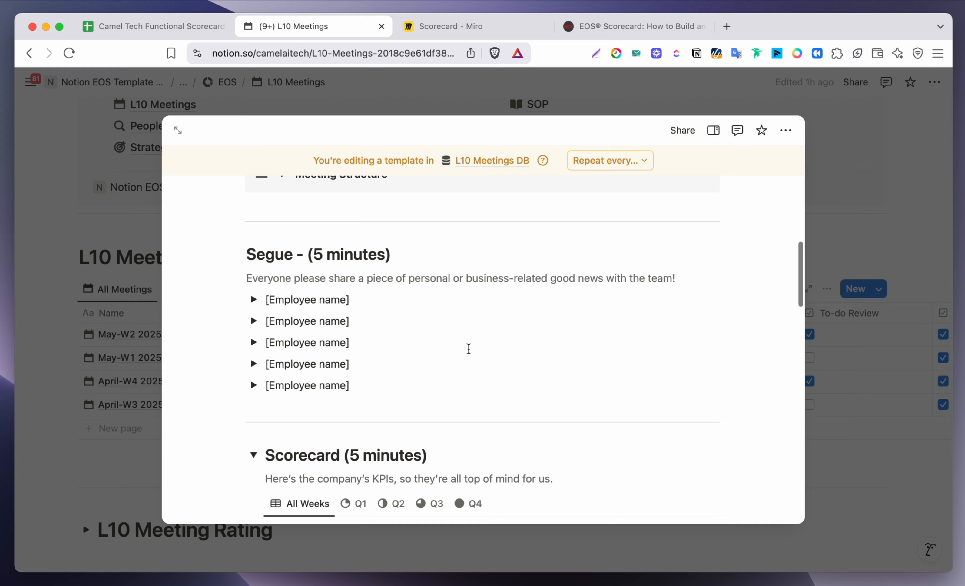
pyautogui.click(809, 179)
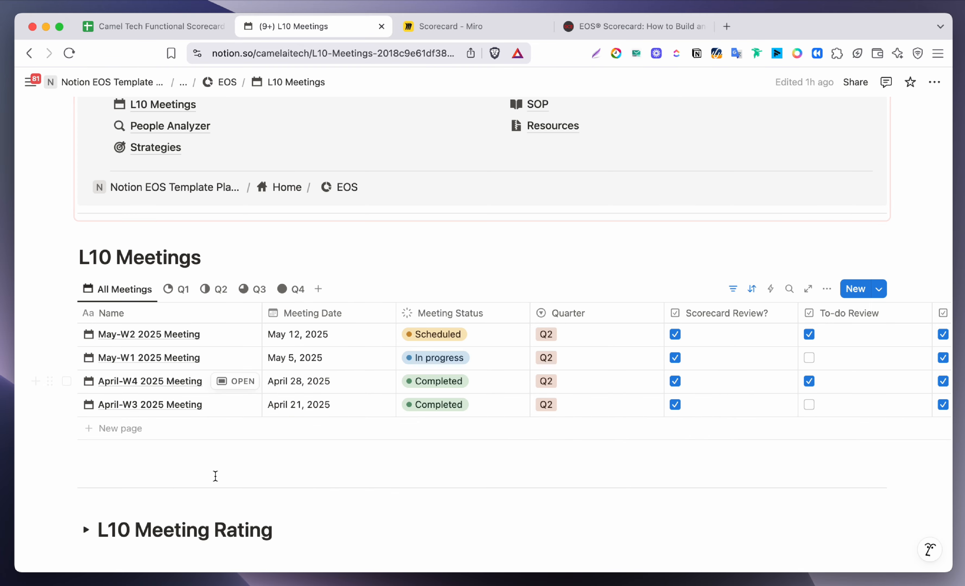
# Add a new meeting from the default template to the L10 Meetings table and name it "[June-W1 2025] Meeting".
pyautogui.click(141, 427)
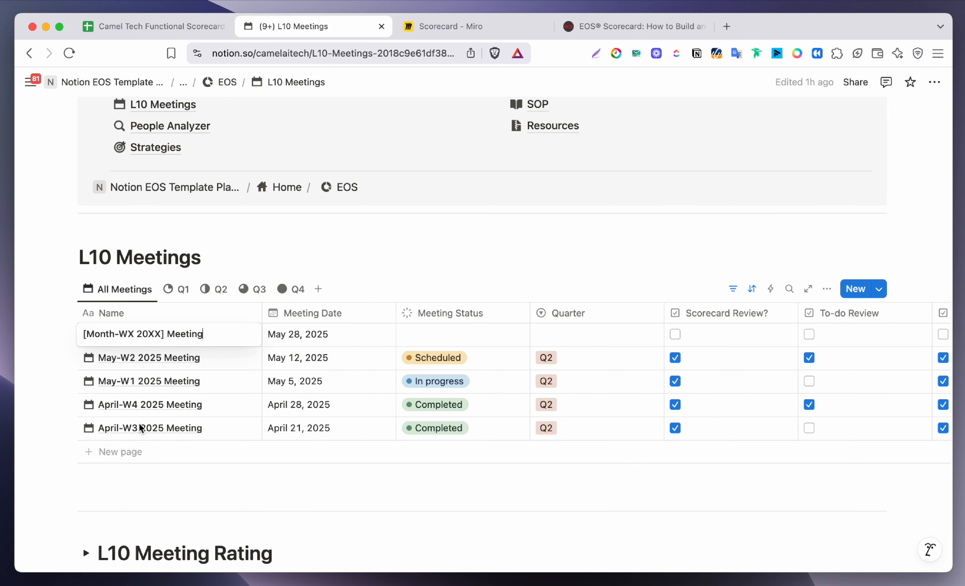
pyautogui.hotkey('alt', 'Left')
pyautogui.hotkey('alt', 'Left')
pyautogui.hotkey('alt', 'Left')
pyautogui.press('Left')
pyautogui.hotkey('alt', 'BackSpace')
pyautogui.write('June')
pyautogui.hotkey('alt', 'Right')
pyautogui.press('BackSpace')
pyautogui.write('1')
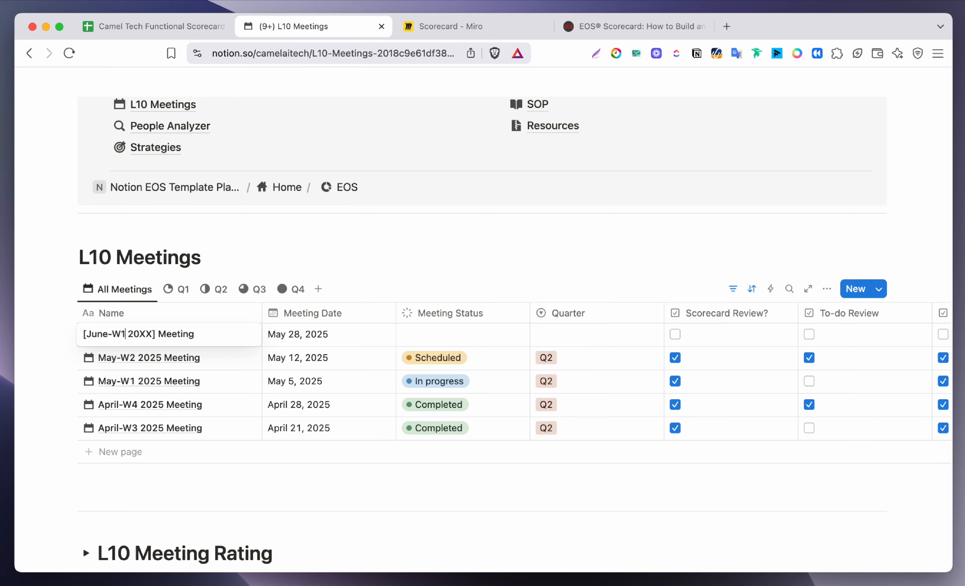
pyautogui.hotkey('alt', 'Right')
pyautogui.press('BackSpace')
pyautogui.press('BackSpace')
pyautogui.write('25')
pyautogui.press('Return')
# Open the [June-W1 2025] meeting, expand its Scorecard section to check the embedded KPIs, and return to the L10 Meetings page.
pyautogui.click(234, 334)
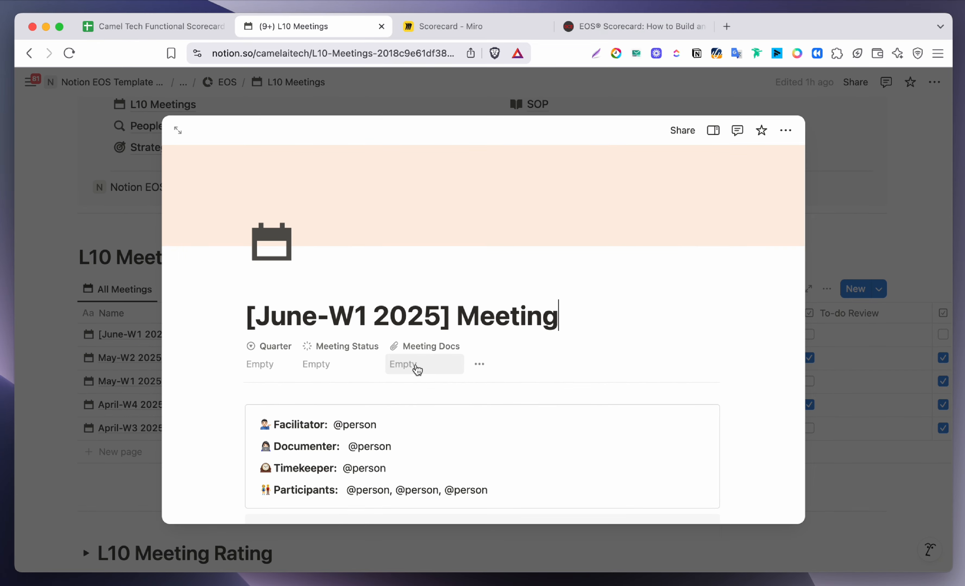
pyautogui.scroll(-5, 415, 368)
pyautogui.scroll(-8, 390, 311)
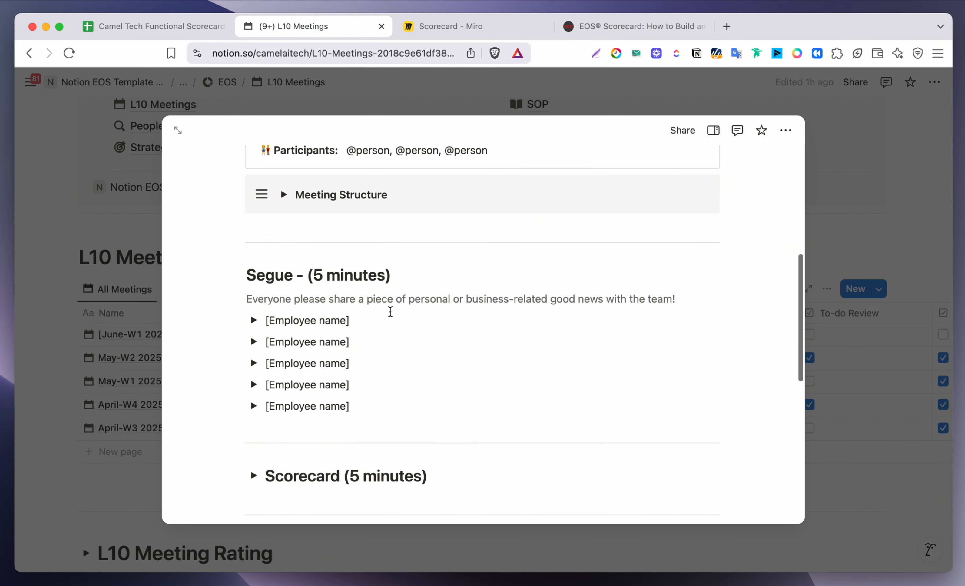
pyautogui.click(253, 287)
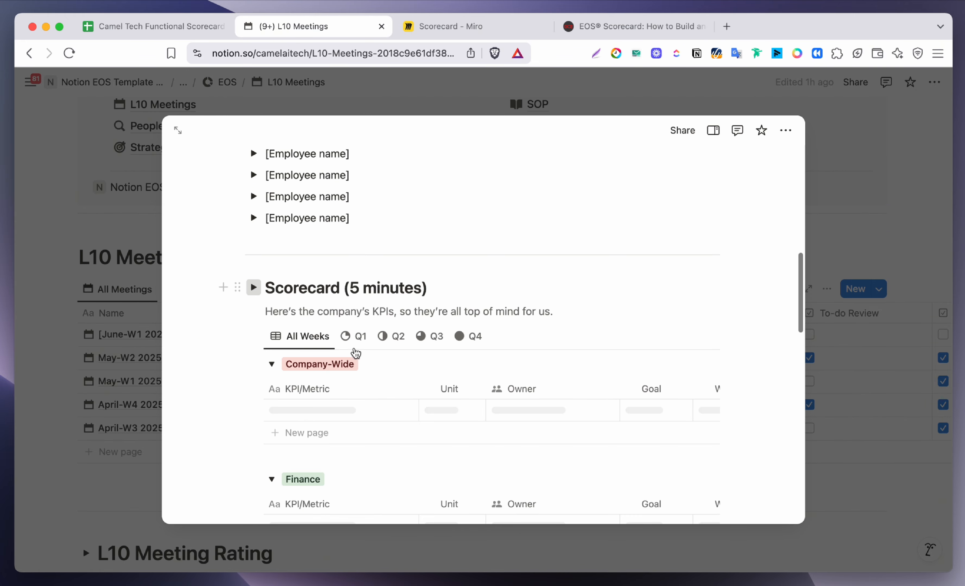
pyautogui.click(827, 141)
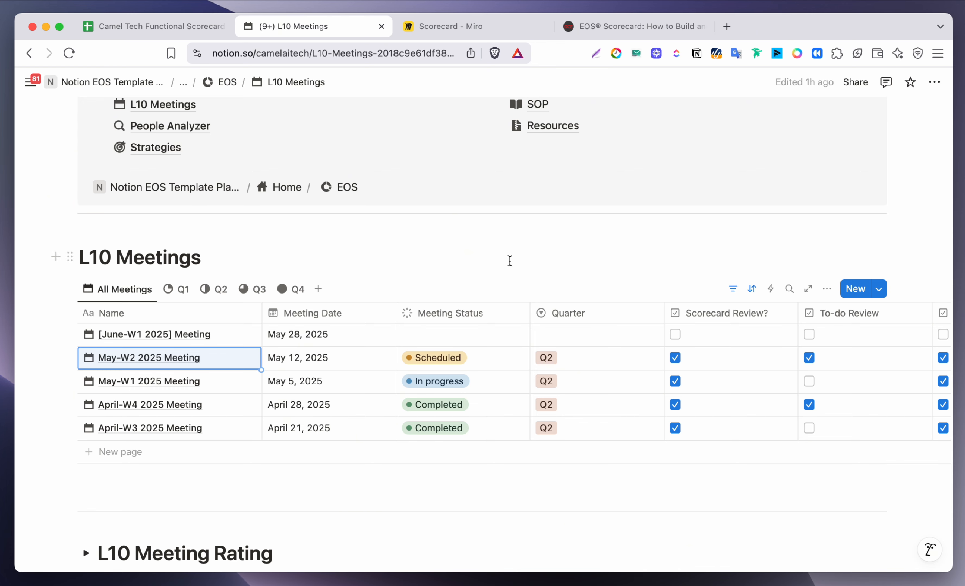
pyautogui.click(561, 52)
pyautogui.scroll(8, 422, 250)
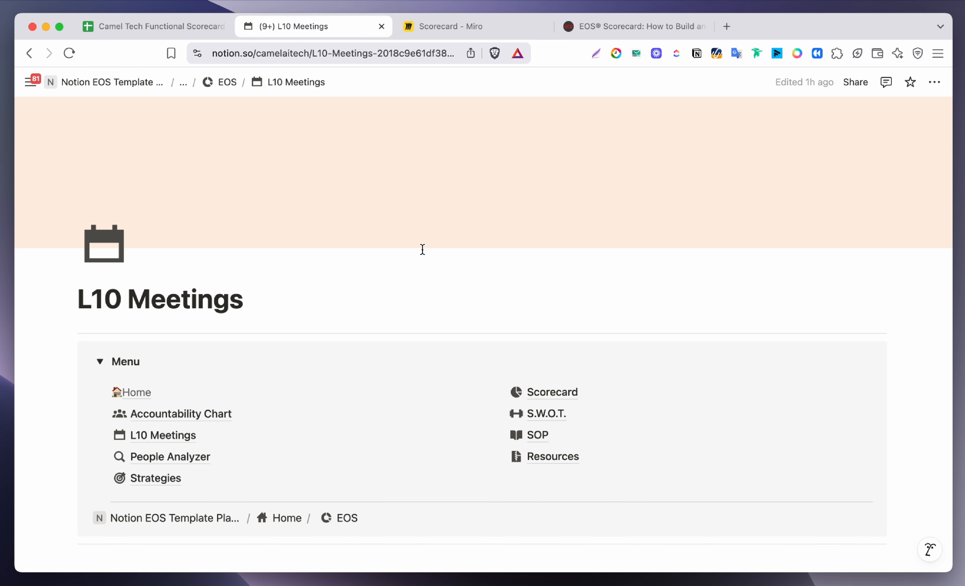